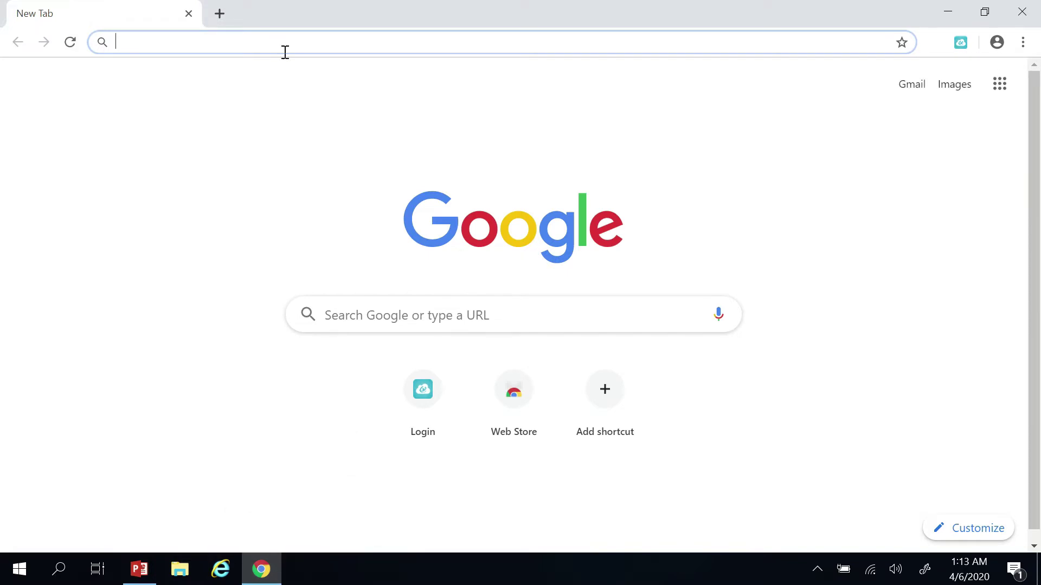
pyautogui.write('ww')
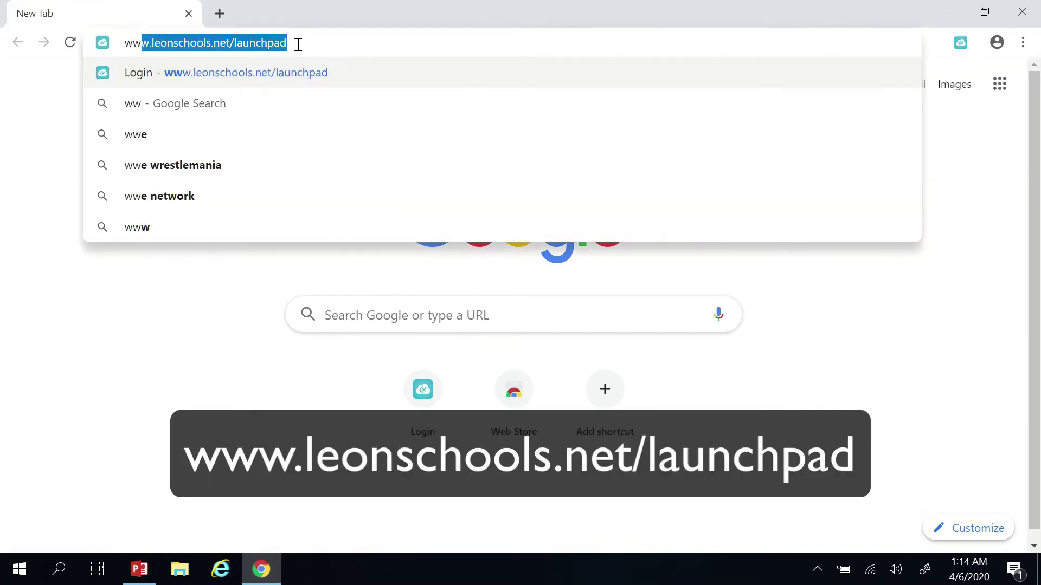
pyautogui.write('w.leonsc')
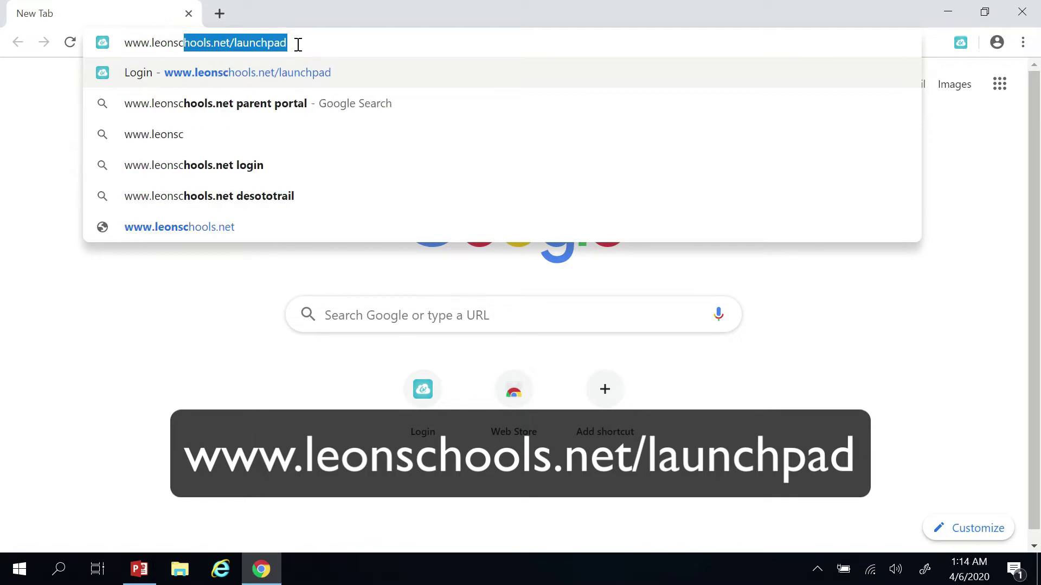
pyautogui.write('hools.')
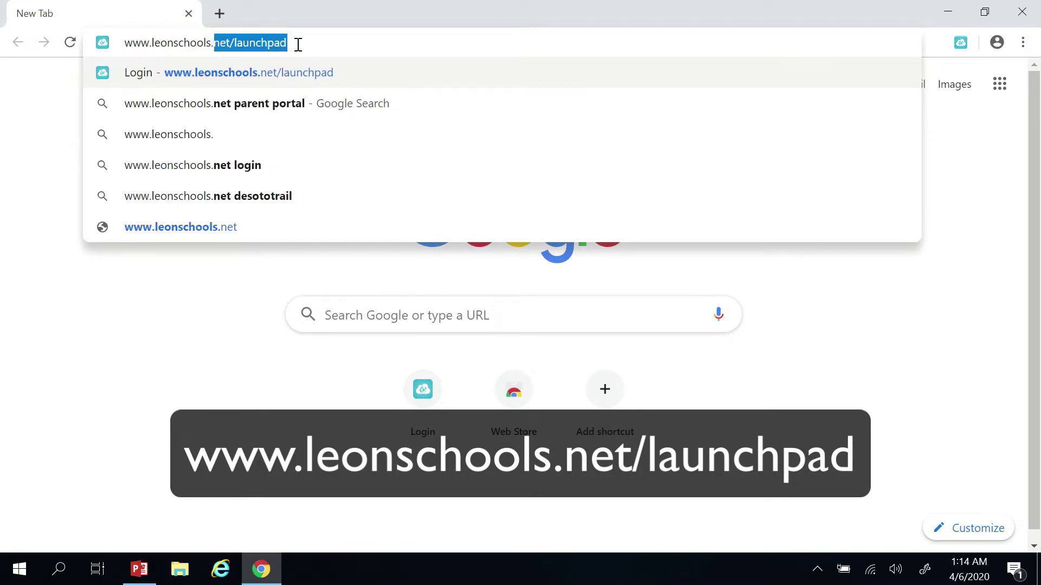
pyautogui.write('net/')
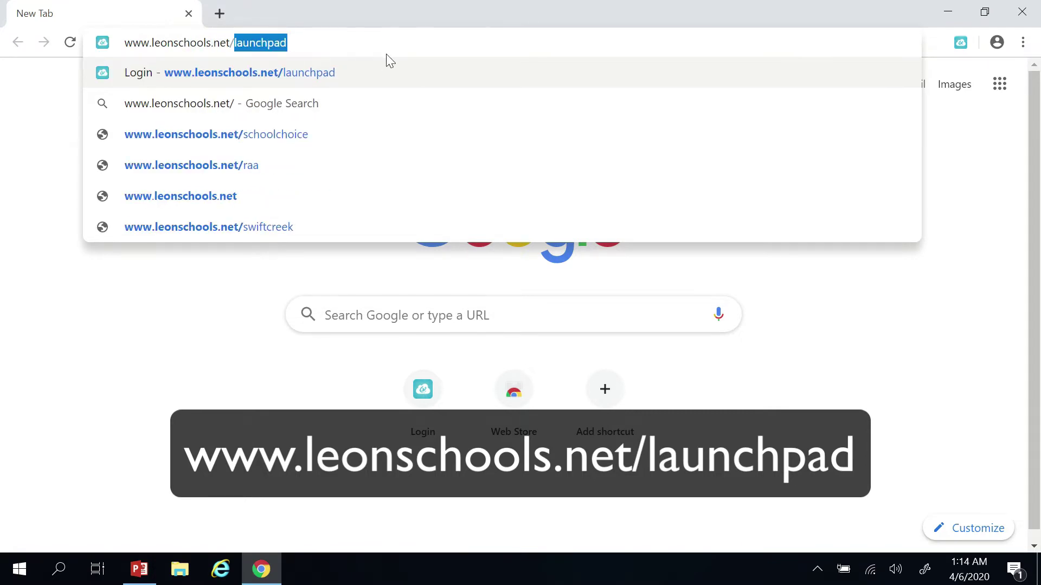
pyautogui.write('launchpad')
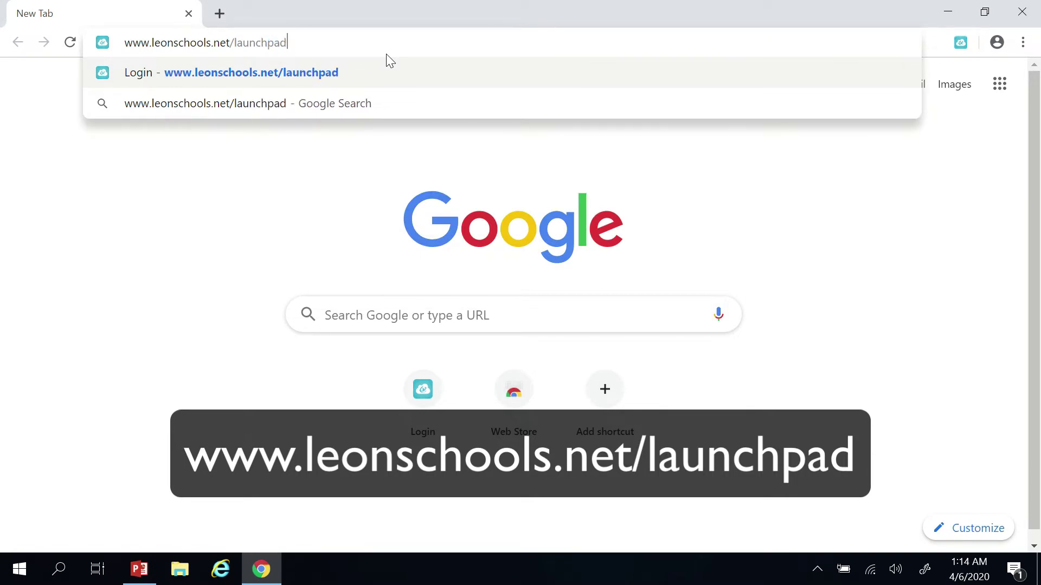
pyautogui.press('Return')
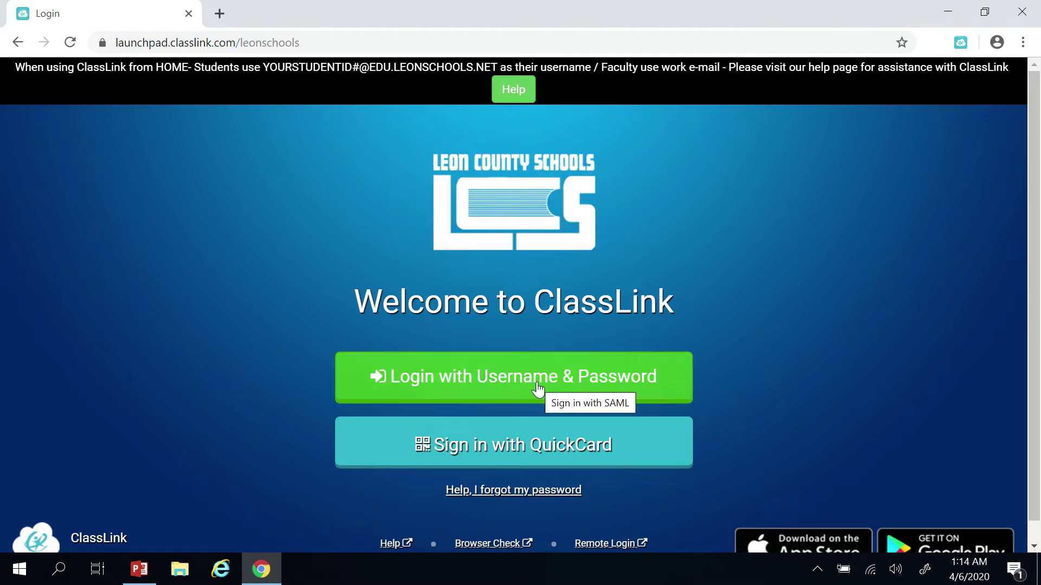
# Log in to ClassLink by username and password with the student's school e-mail and PIN
pyautogui.click(462, 394)
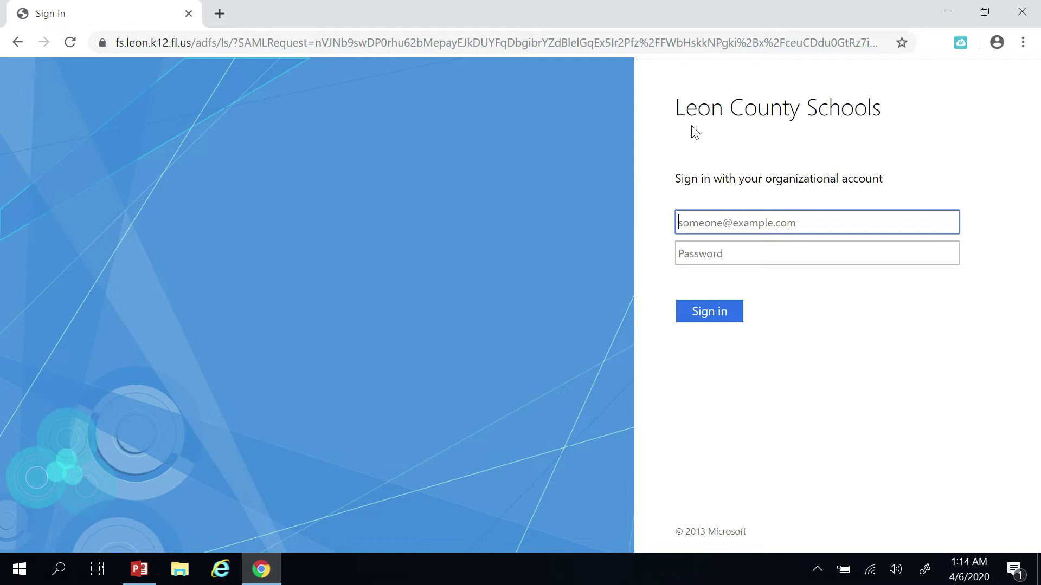
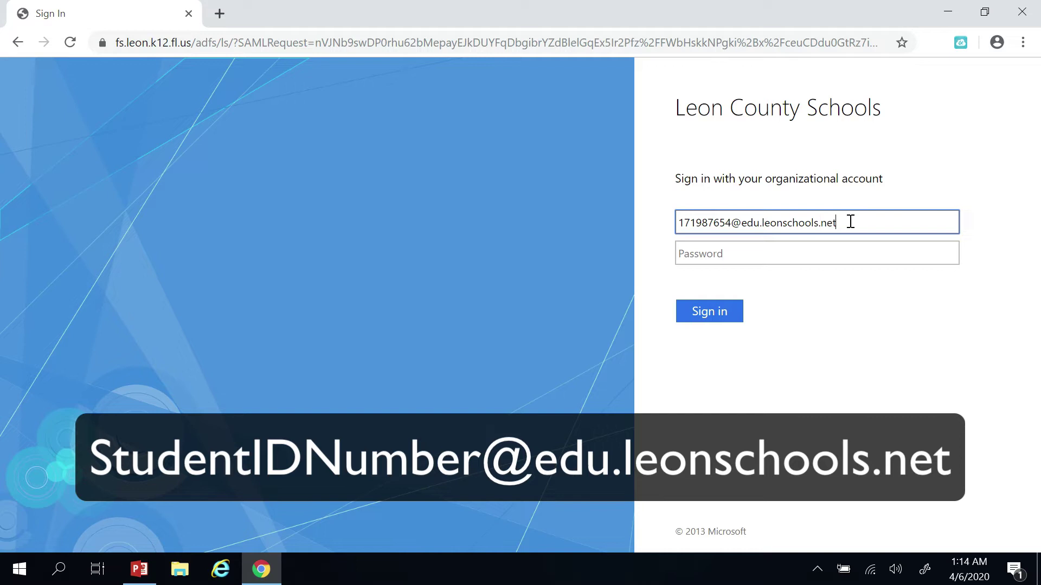
pyautogui.click(807, 255)
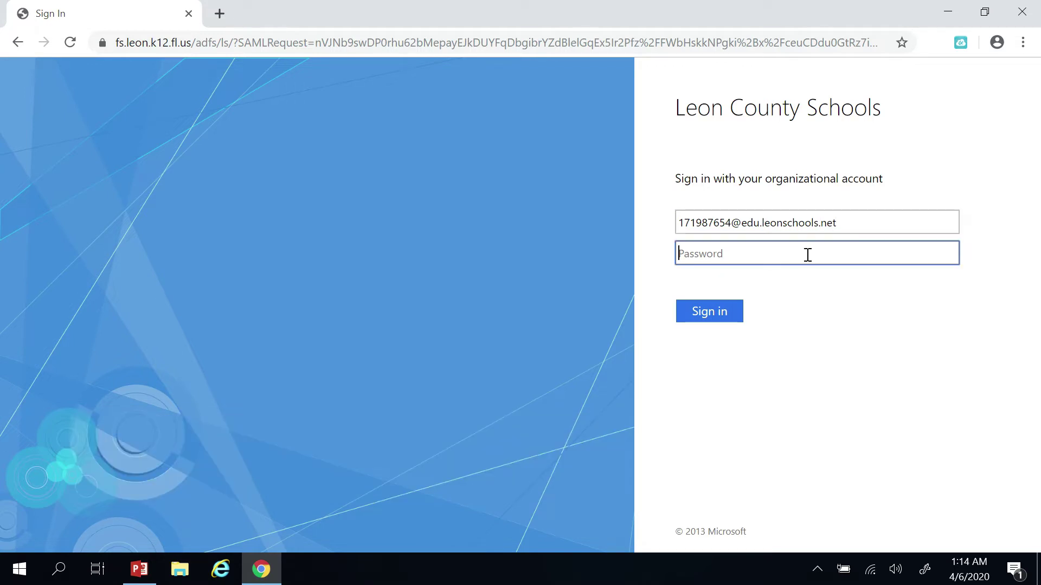
pyautogui.write('•••••')
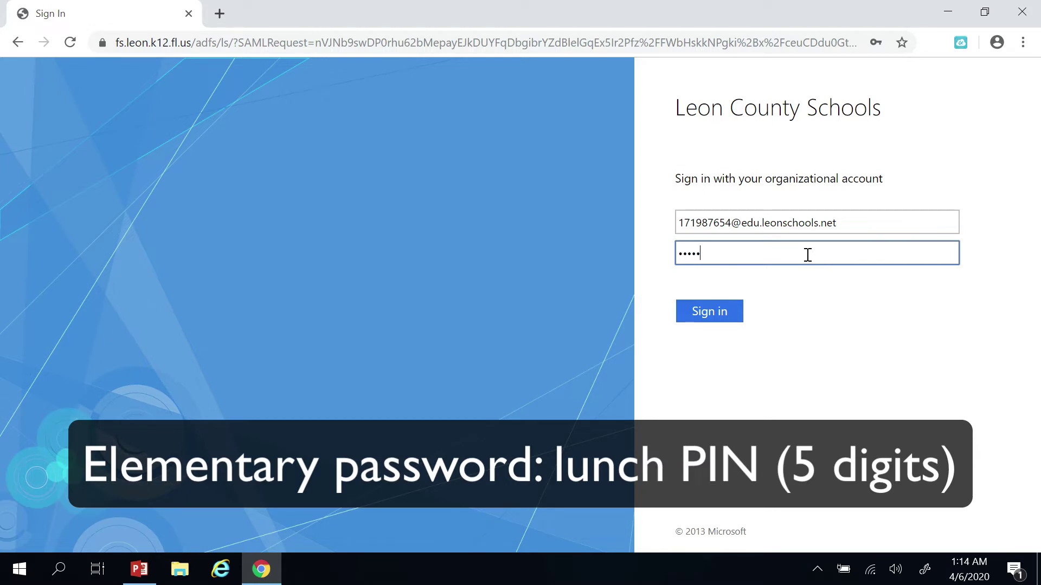
pyautogui.click(705, 314)
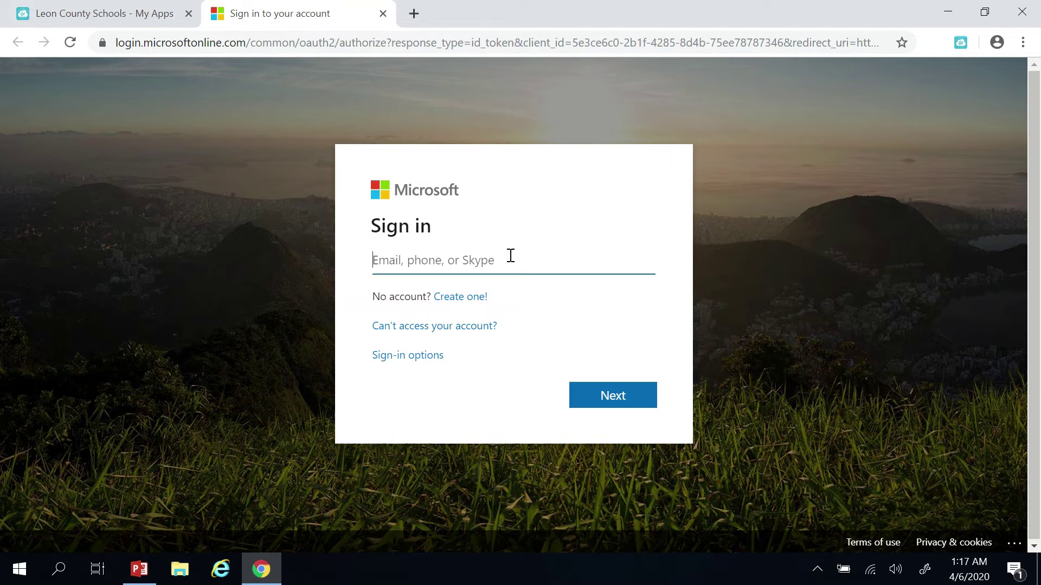
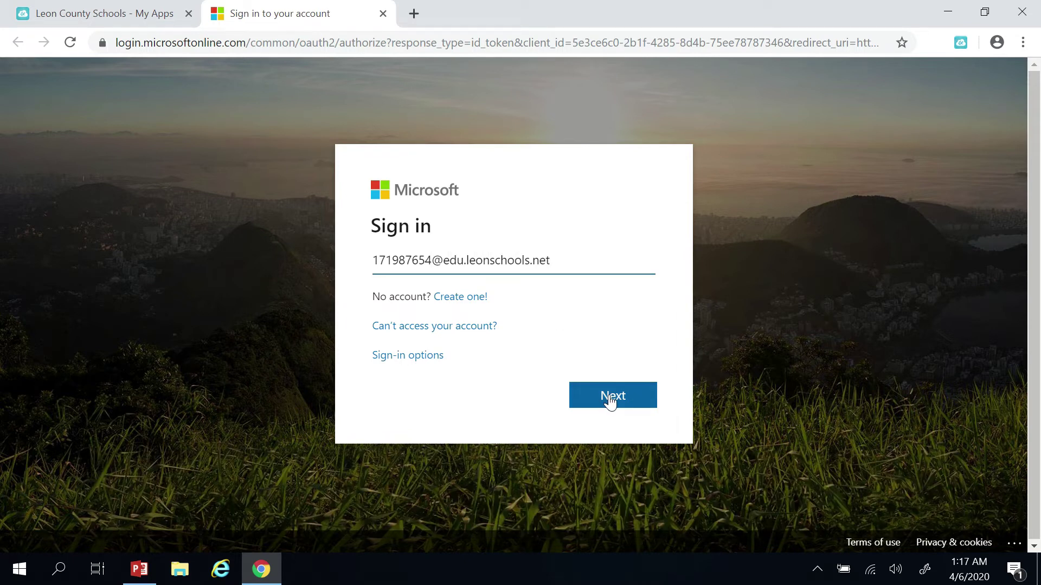
# Enter the student's school e-mail on the Microsoft sign-in page and continue
pyautogui.click(611, 402)
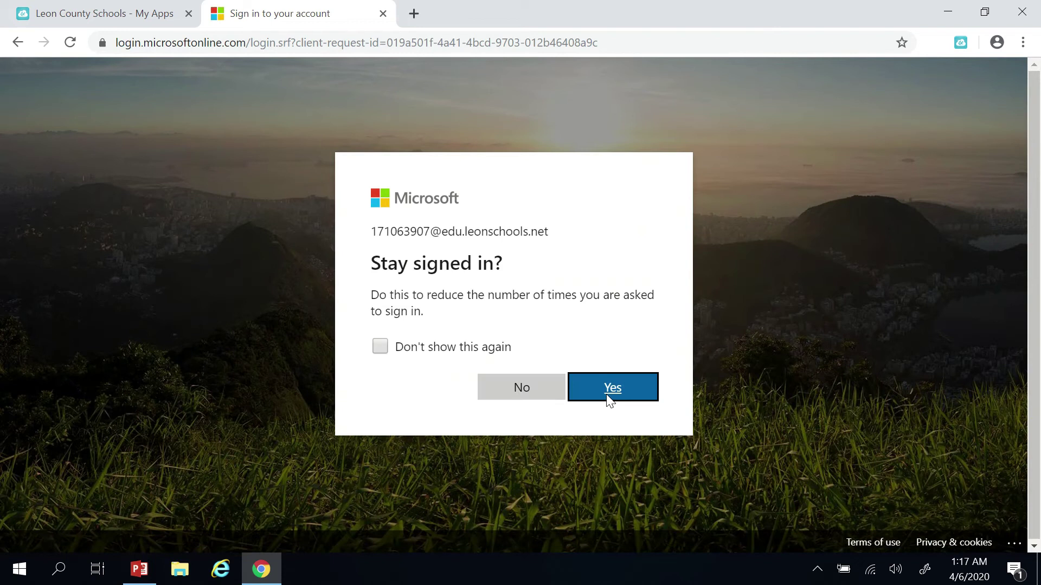
# Decline staying signed in, dismiss the desktop notifications prompt, and close the browser context menu
pyautogui.click(529, 394)
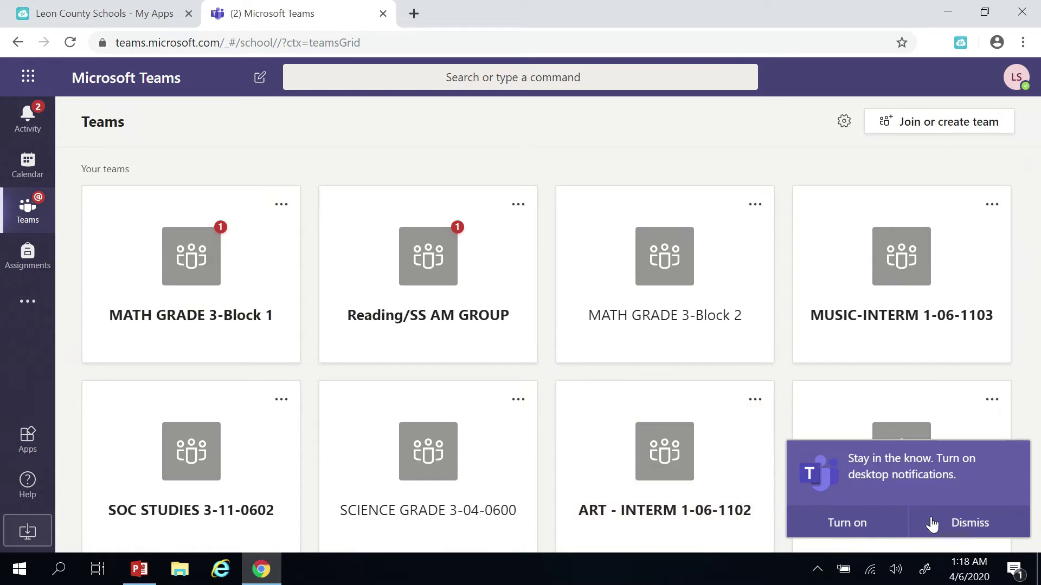
pyautogui.click(973, 525)
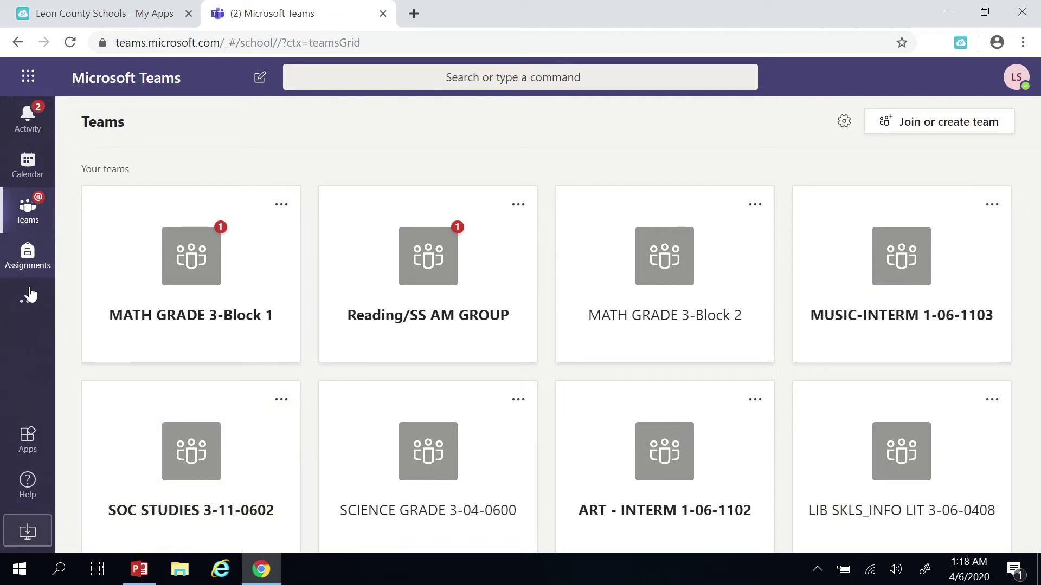
pyautogui.rightClick(34, 534)
pyautogui.click(34, 534)
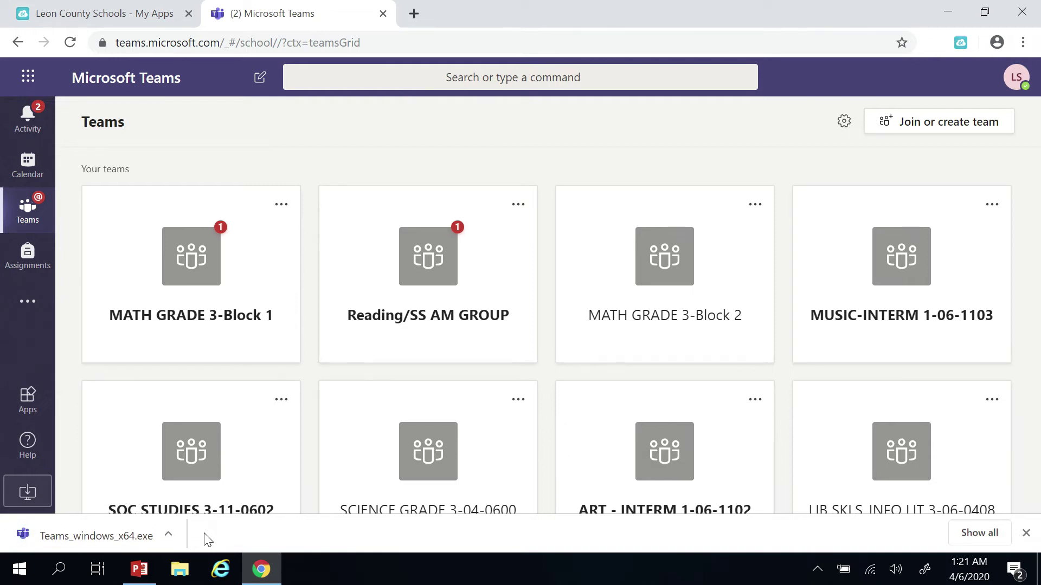
# Run Teams_windows_x64.exe and enter the student's school e-mail at the desktop app's sign-in prompt
pyautogui.click(127, 538)
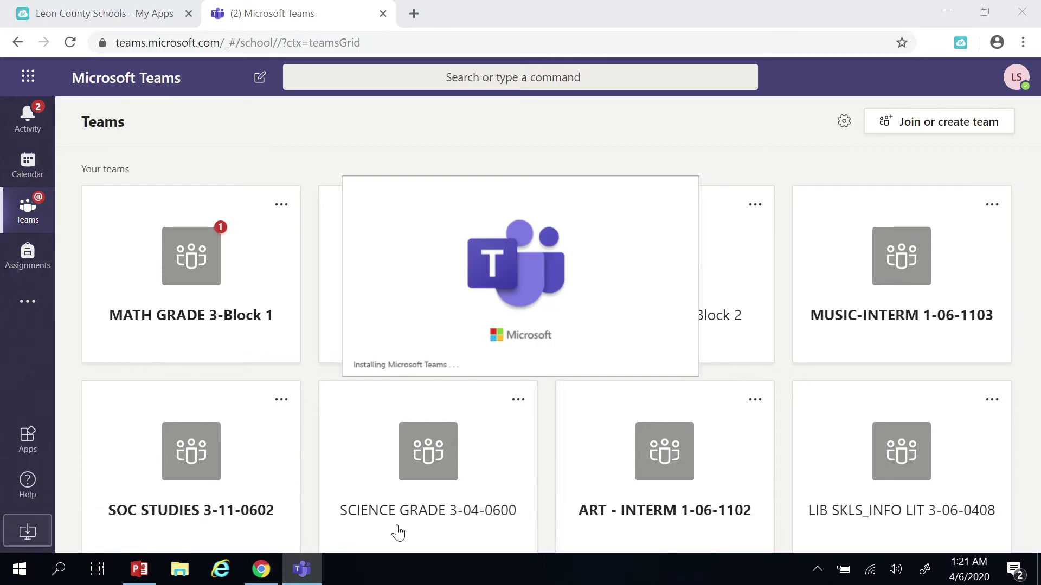
pyautogui.moveTo(313, 572)
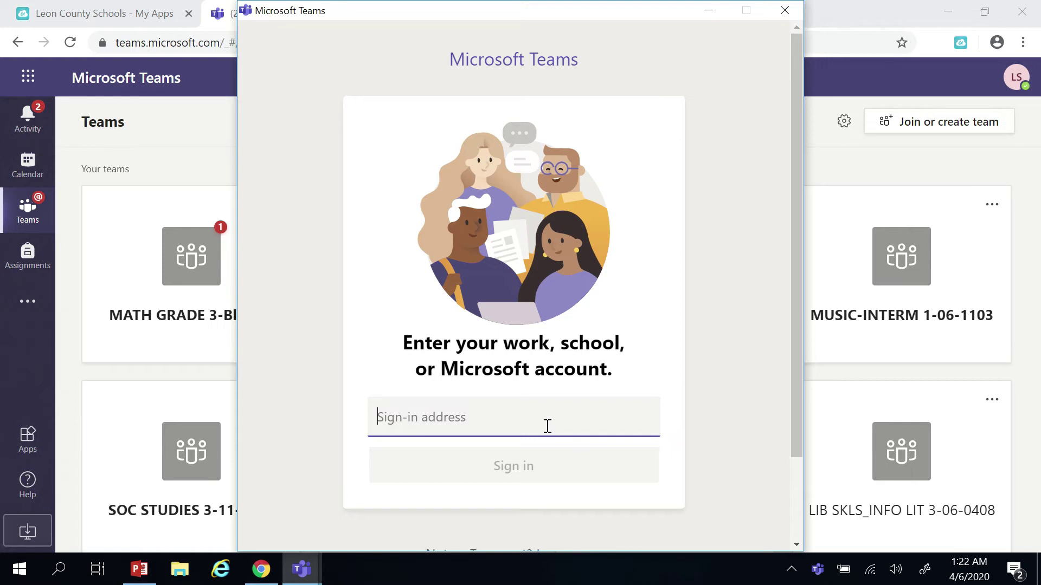
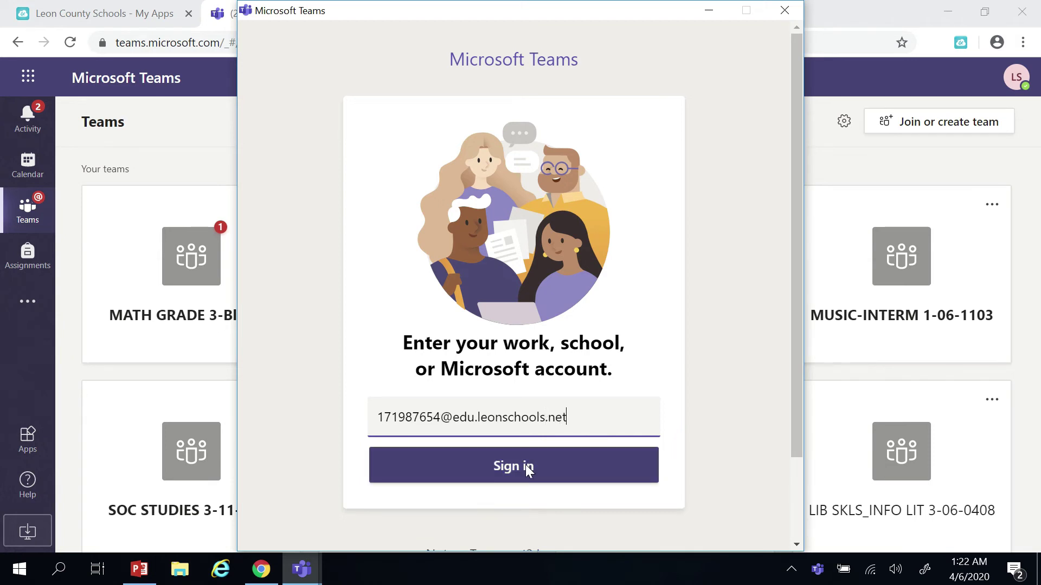
# Submit the e-mail and enter the account password in the Login to Microsoft Teams window
pyautogui.click(525, 464)
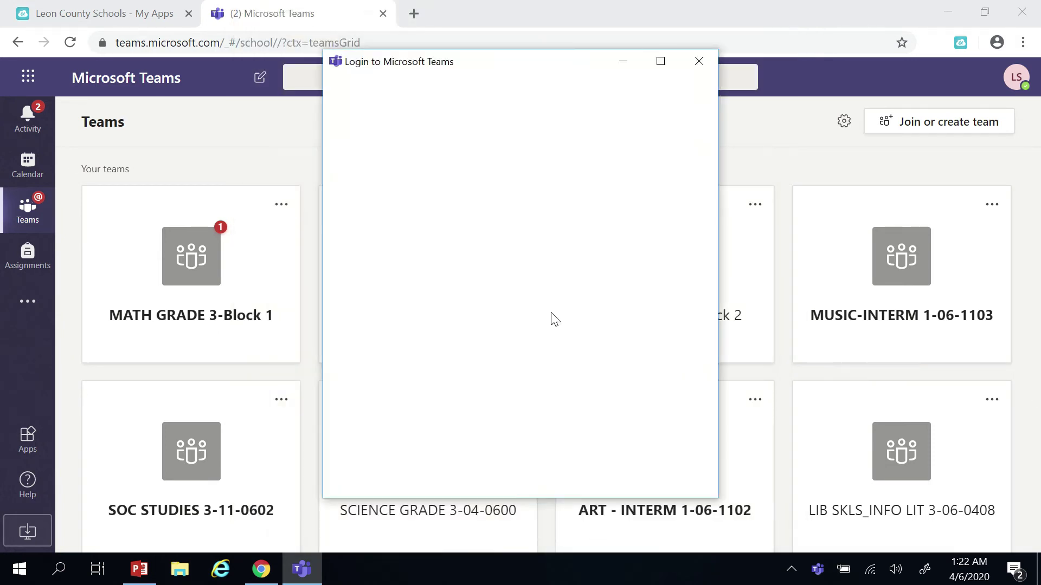
pyautogui.click(421, 269)
pyautogui.write('•••••')
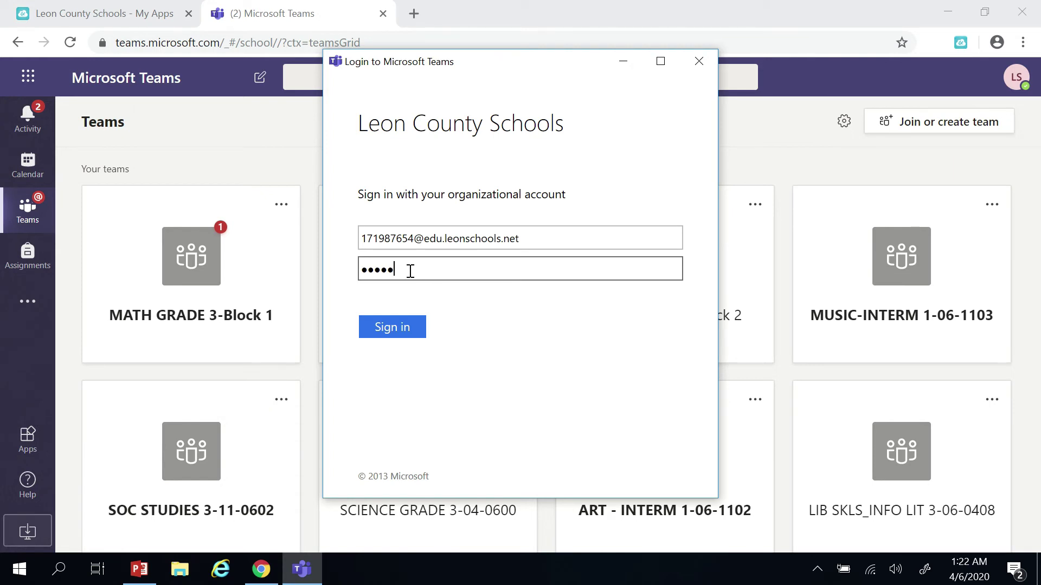
pyautogui.click(395, 327)
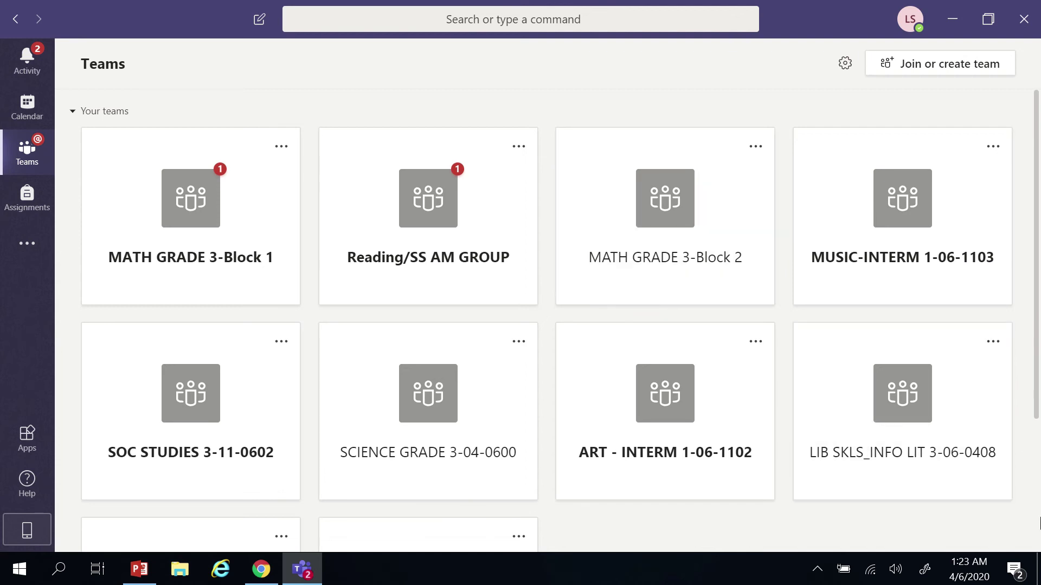
pyautogui.click(1038, 569)
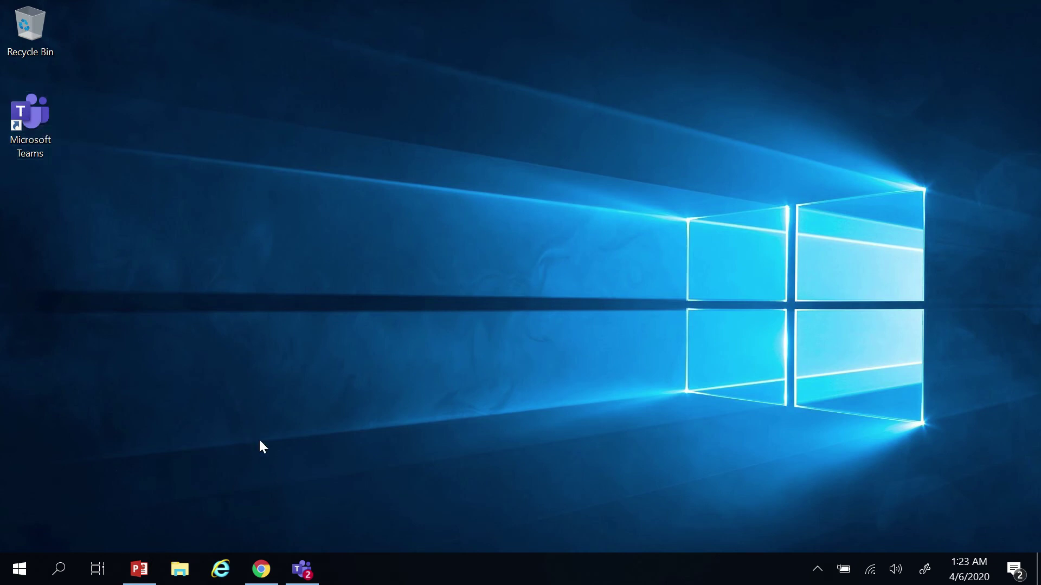
pyautogui.click(302, 569)
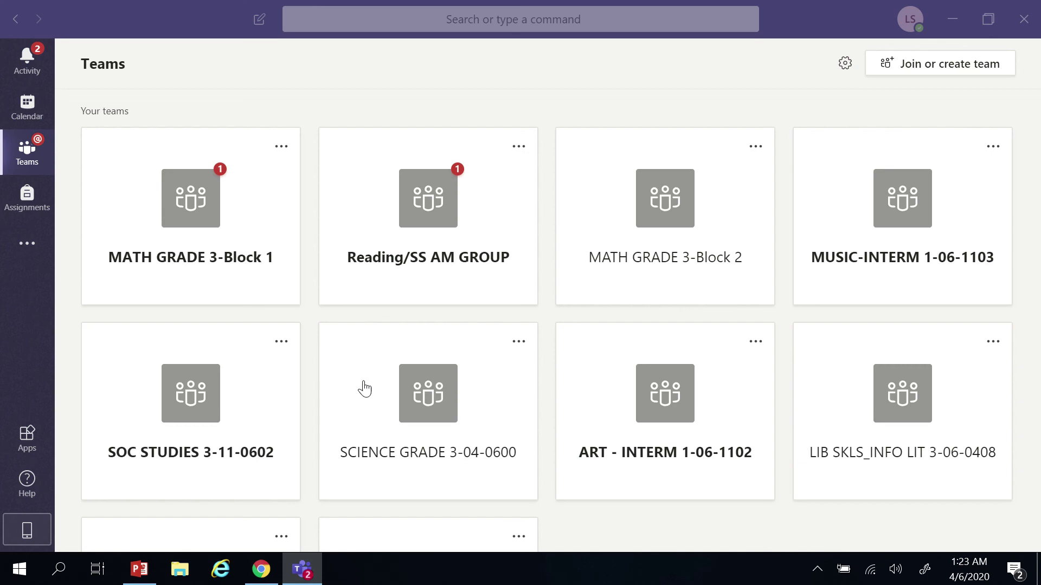